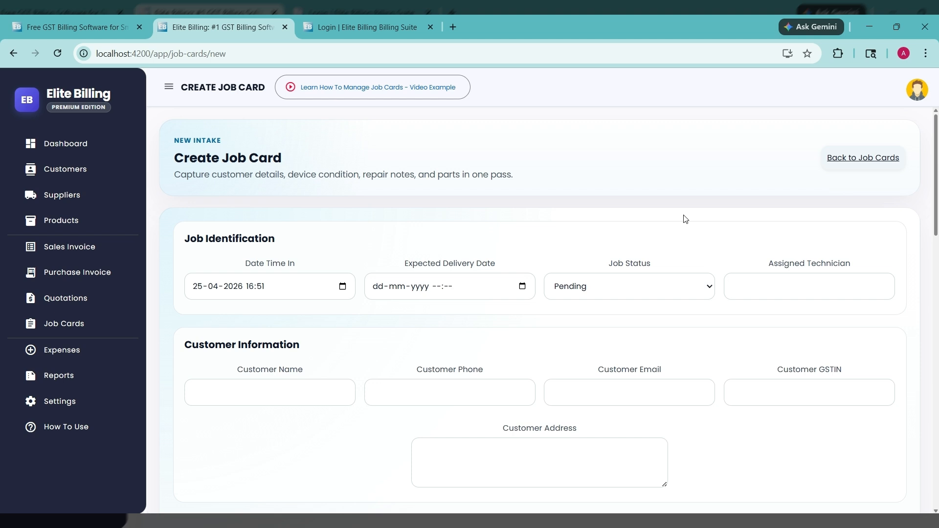
# Step: Enter the customer's full name and phone number in the new job card
pyautogui.scroll(-1, 684, 218)
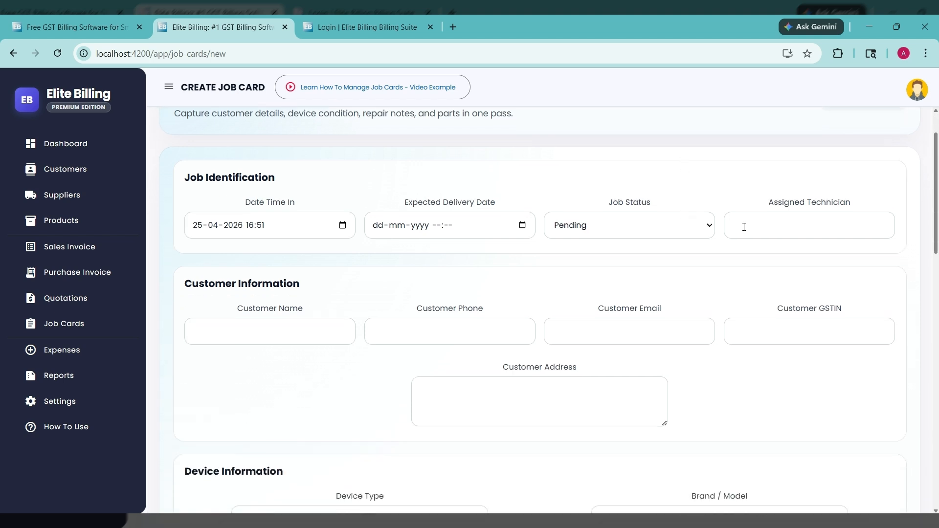
pyautogui.click(302, 337)
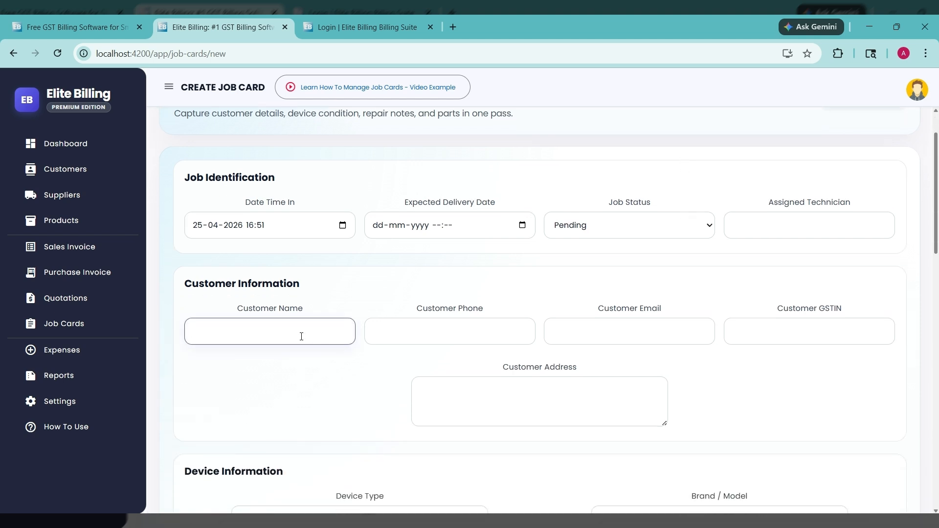
pyautogui.click(456, 333)
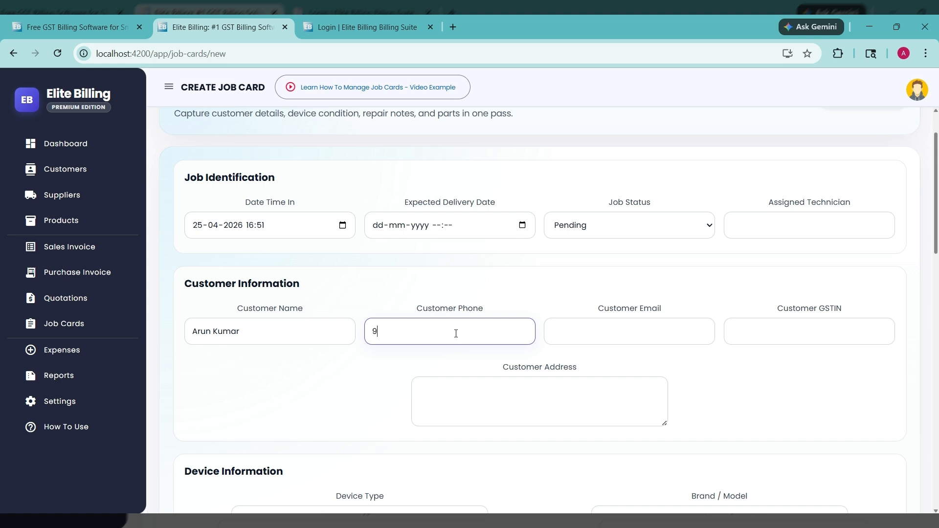
pyautogui.click(520, 292)
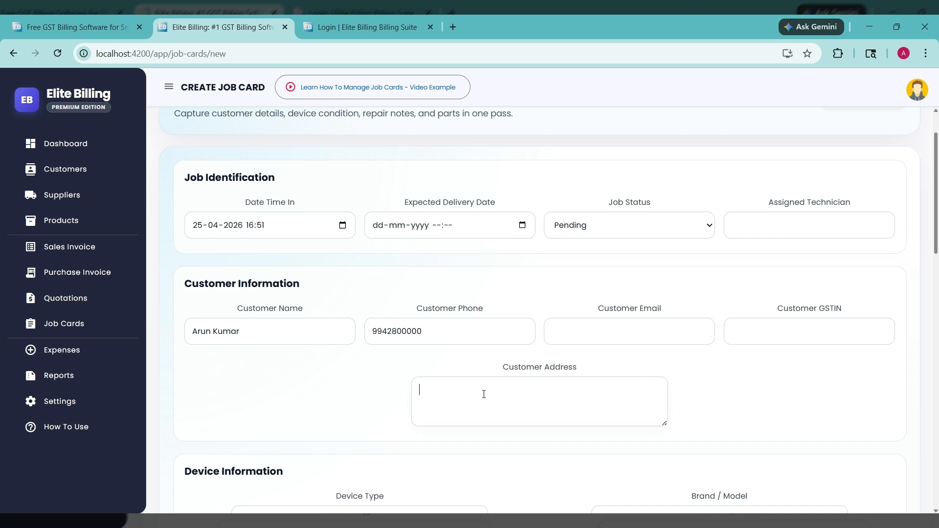
pyautogui.write('T Nagar, Chennai')
pyautogui.click(710, 309)
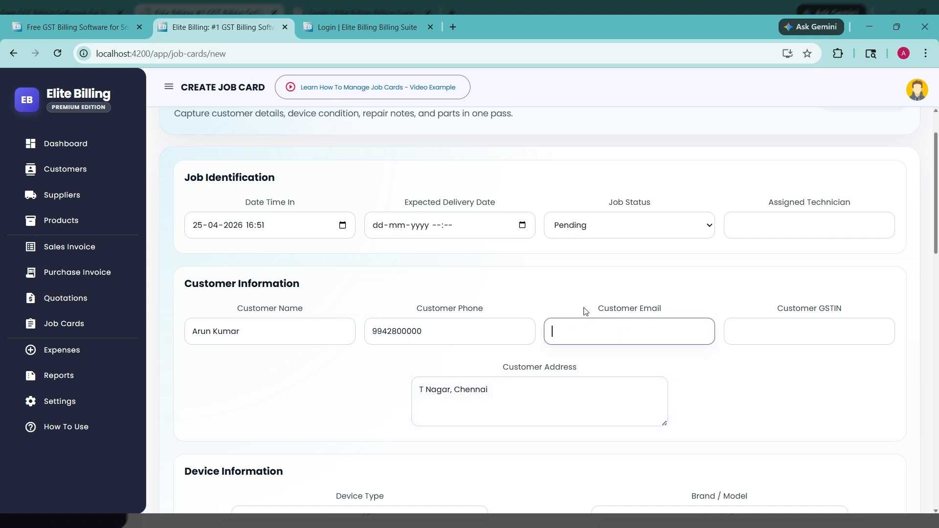
pyautogui.click(347, 397)
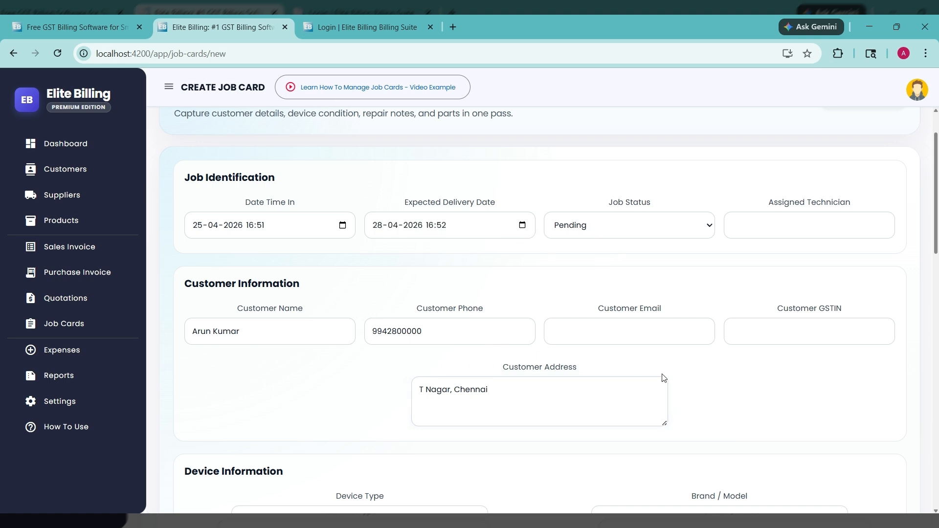
# Step: Set the device type to Laptop and the brand/model to Samsung
pyautogui.scroll(-2, 704, 374)
pyautogui.scroll(-10, 693, 348)
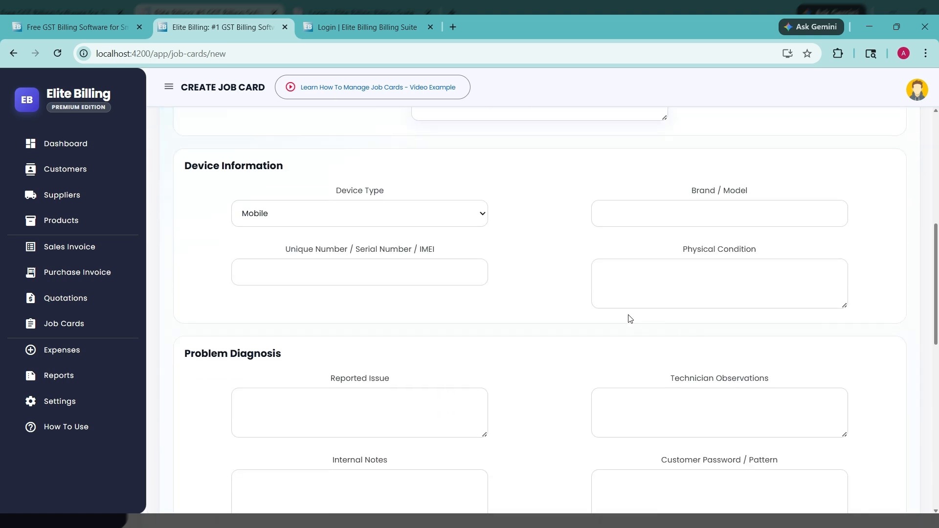
pyautogui.scroll(6, 367, 272)
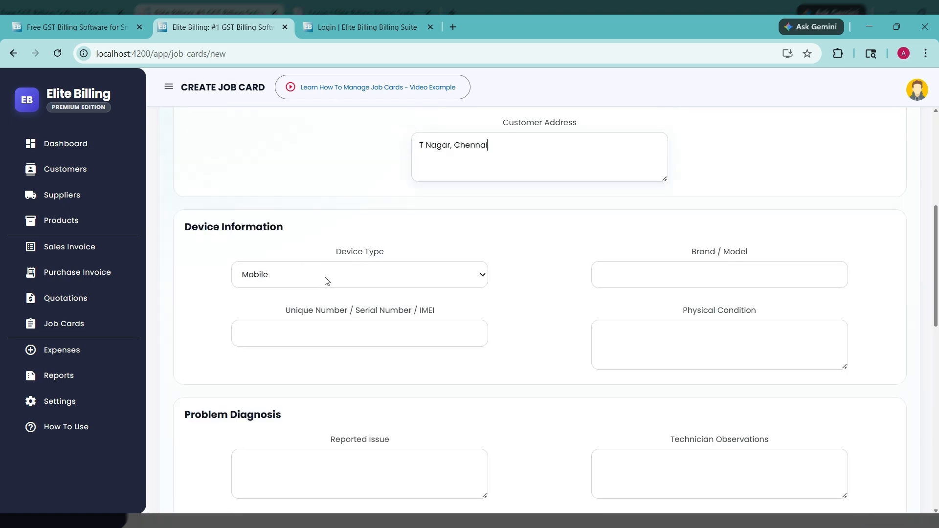
pyautogui.click(326, 281)
pyautogui.click(281, 385)
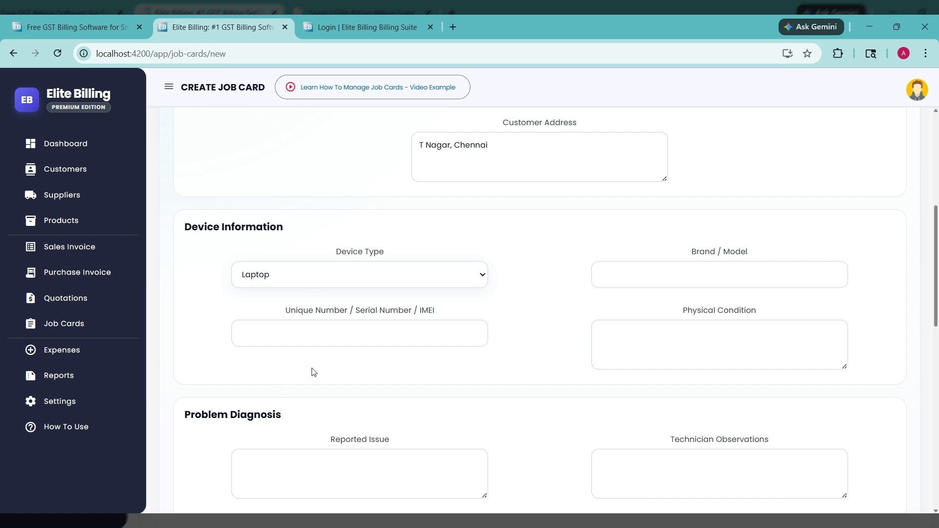
pyautogui.click(622, 278)
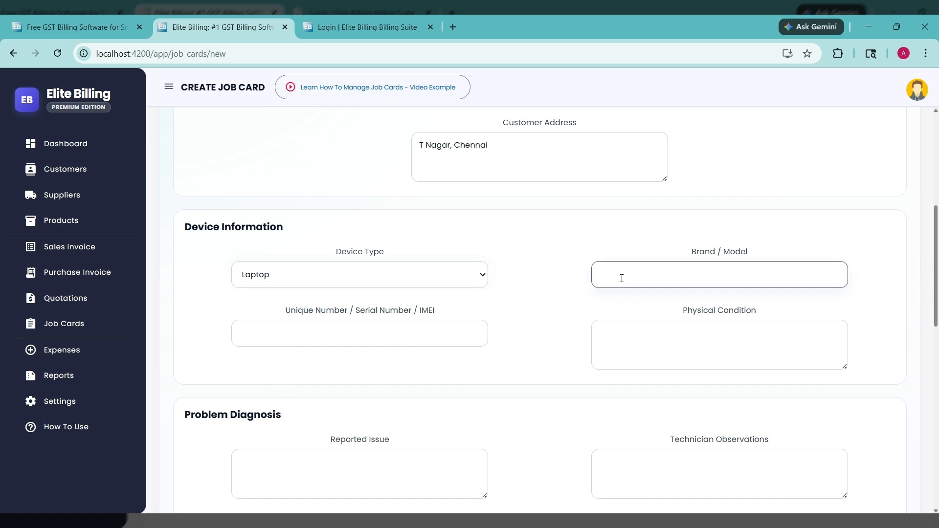
pyautogui.write('Samsung')
# Step: Enter XXXXX567 as the device's serial number and "Good." as its physical condition
pyautogui.click(407, 340)
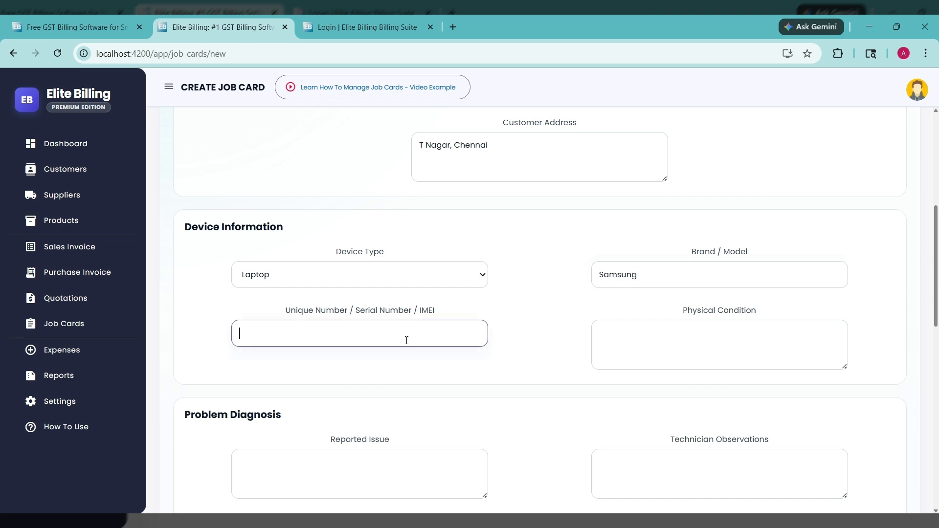
pyautogui.write('xxxxx567')
pyautogui.click(592, 341)
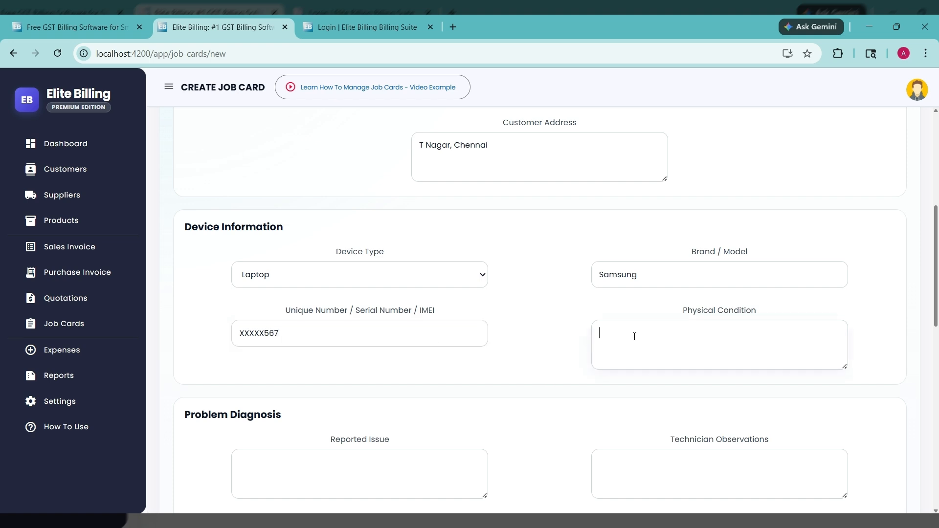
pyautogui.write('Good.')
# Step: Enter "Not booting." as the reported issue under Problem Diagnosis
pyautogui.scroll(-3, 493, 329)
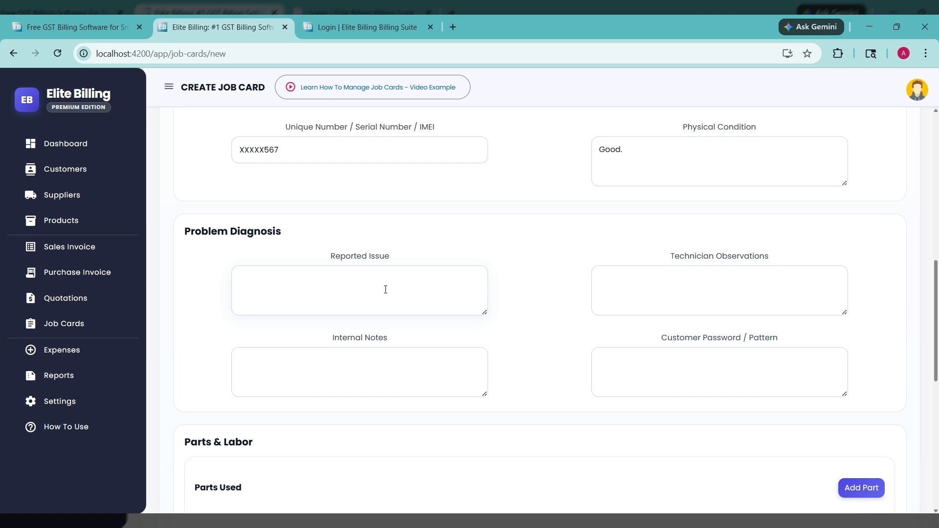
pyautogui.write('Not booting.')
# Step: Record the technician observation "Might be RAM / harddisk issue."
pyautogui.click(603, 294)
pyautogui.write('Migh')
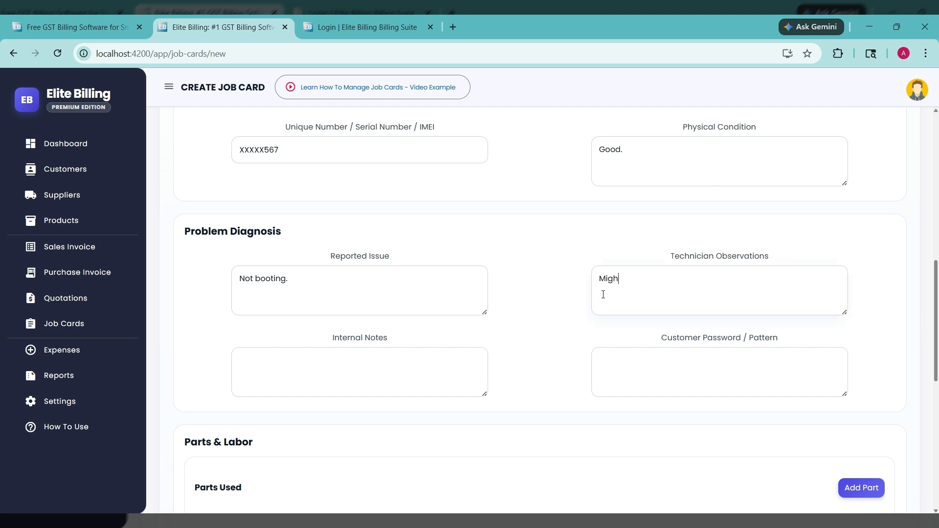
pyautogui.write('t br')
pyautogui.write(' RAM')
pyautogui.write(' / harddis')
pyautogui.write('k issue.')
# Step: Create the job card, leaving the parts, tax and cost entries at their defaults
pyautogui.scroll(-6, 561, 342)
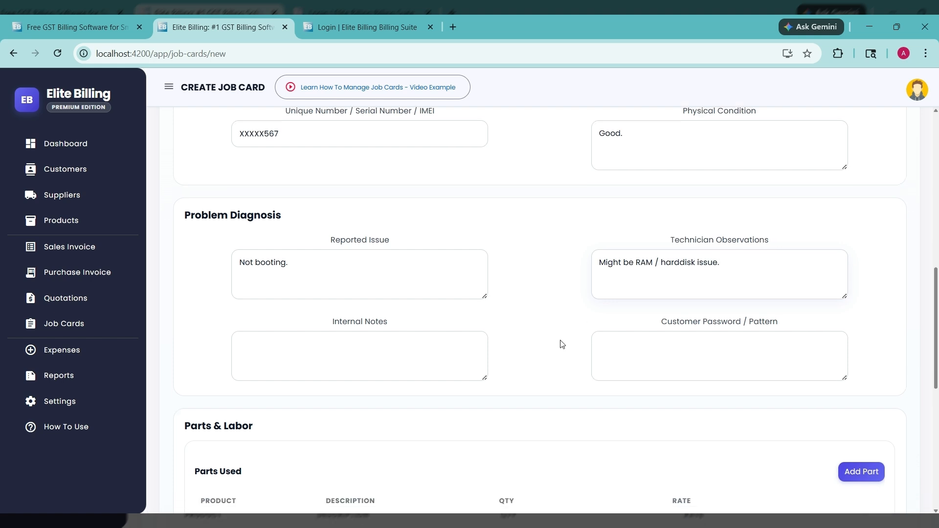
pyautogui.scroll(2, 562, 341)
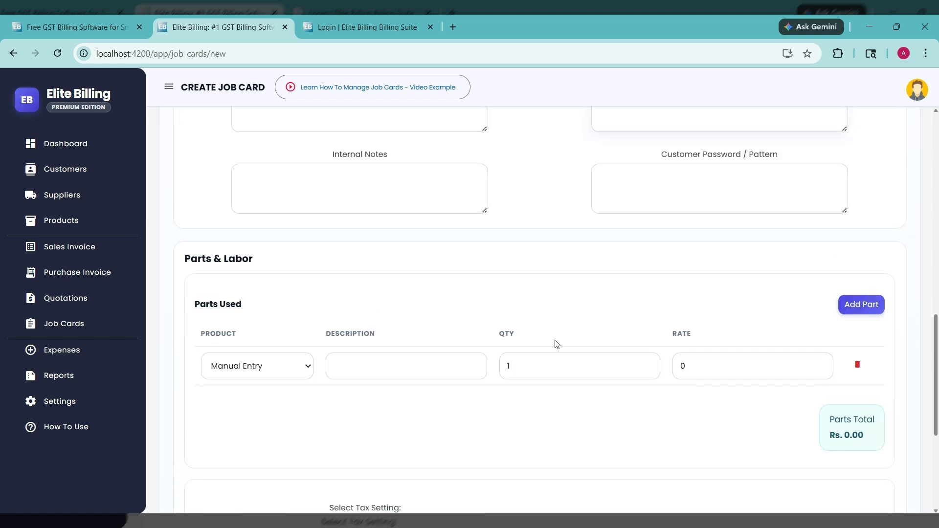
pyautogui.scroll(-4, 560, 377)
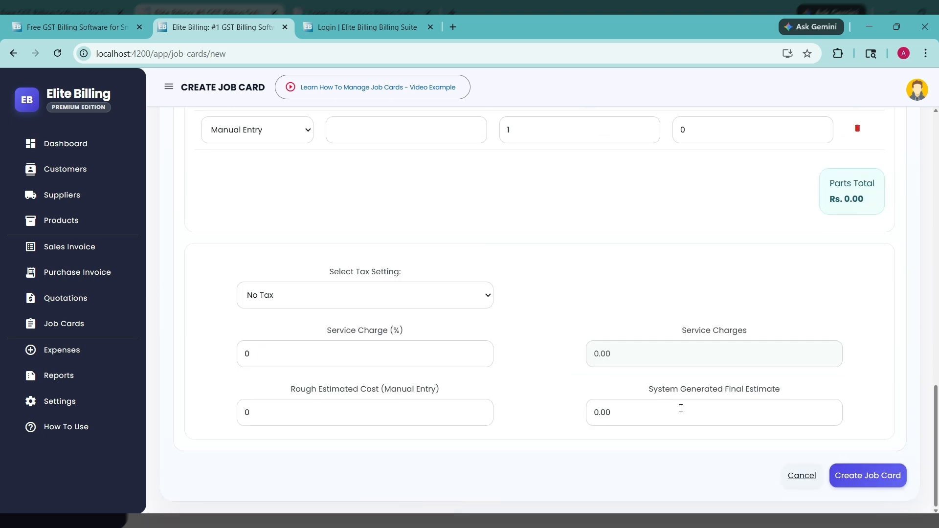
pyautogui.click(862, 481)
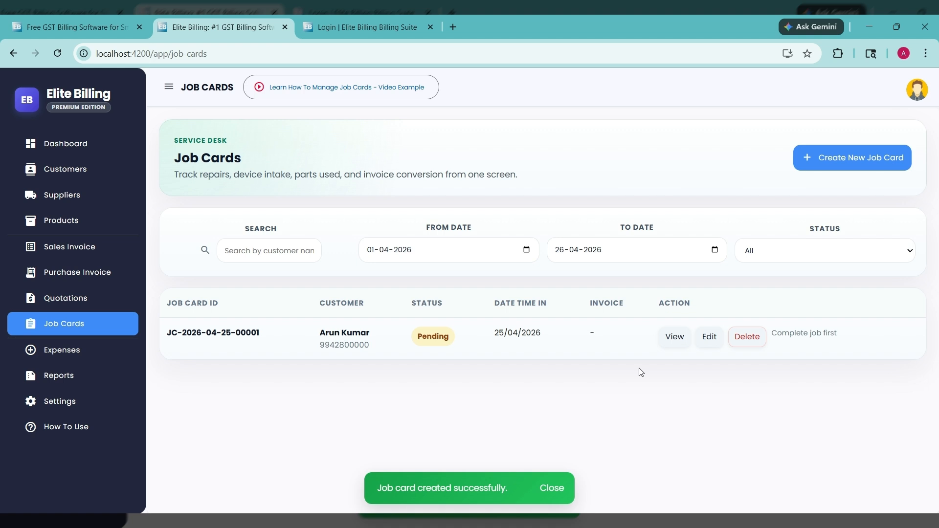
# Step: Edit the pending job card, setting its status to In Progress and entering the assigned technician's full name
pyautogui.click(709, 337)
pyautogui.click(634, 292)
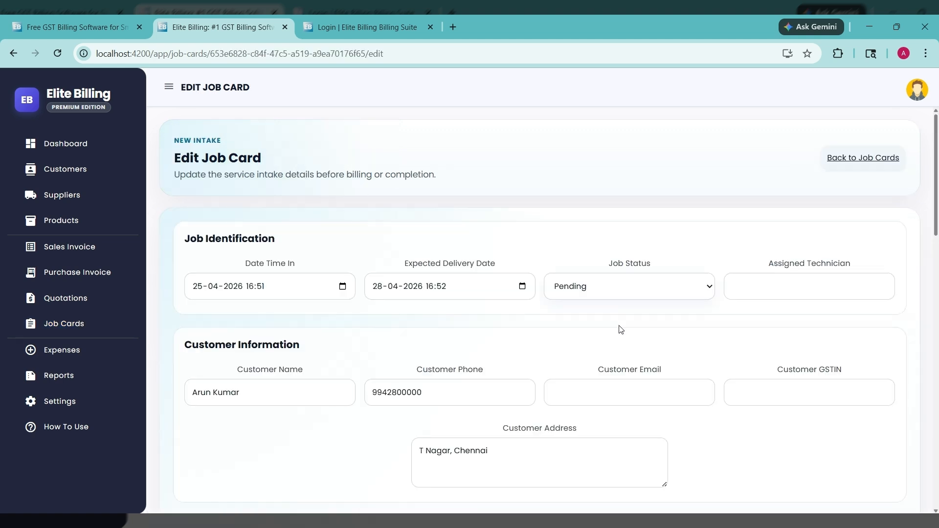
pyautogui.click(621, 329)
pyautogui.click(777, 285)
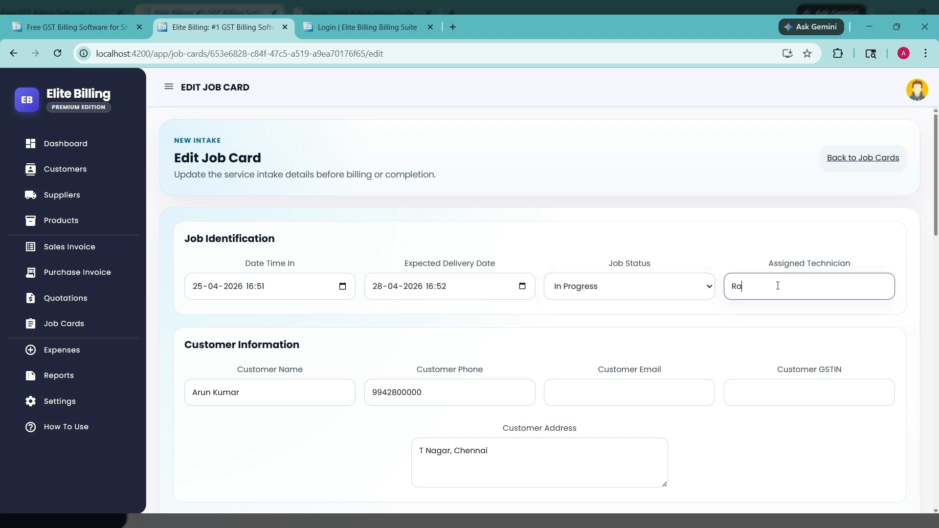
pyautogui.click(614, 335)
# Step: Add the internal note "RAM failure. Need to change RAM." to the problem diagnosis
pyautogui.scroll(-6, 552, 333)
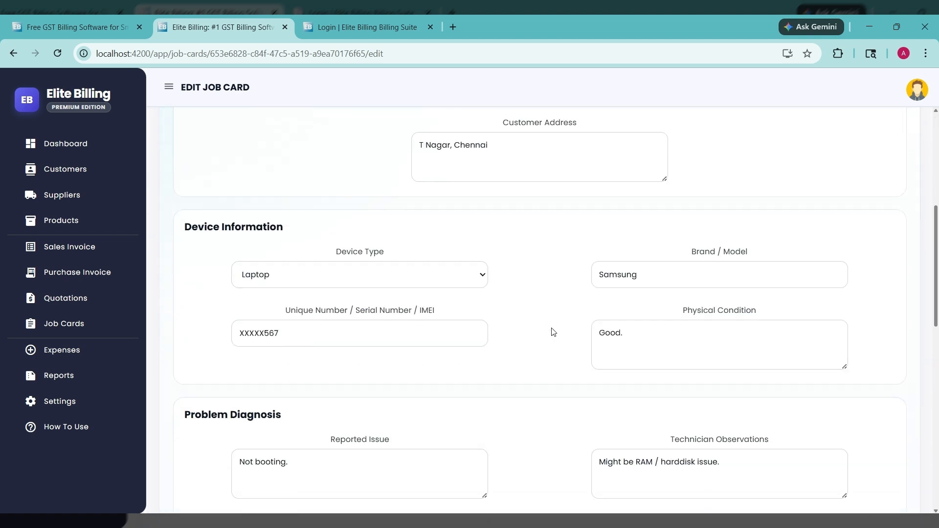
pyautogui.scroll(-5, 552, 332)
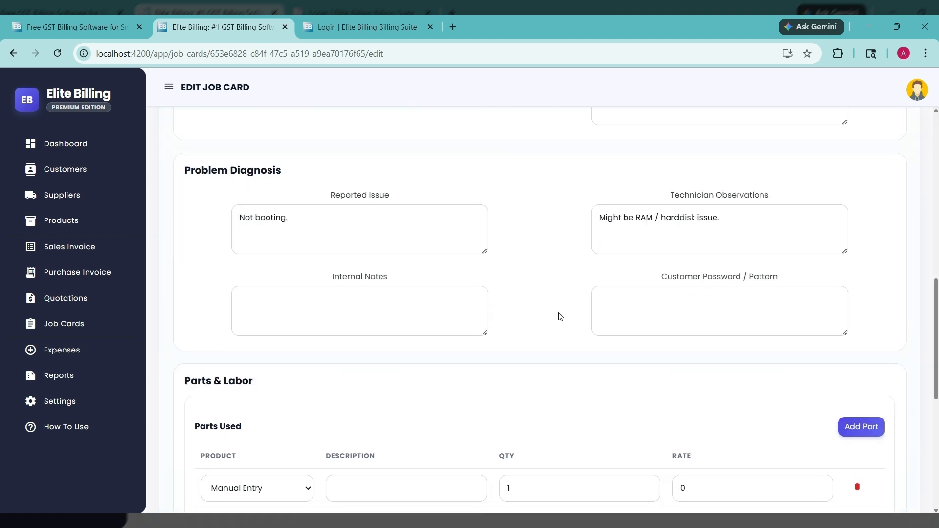
pyautogui.click(435, 310)
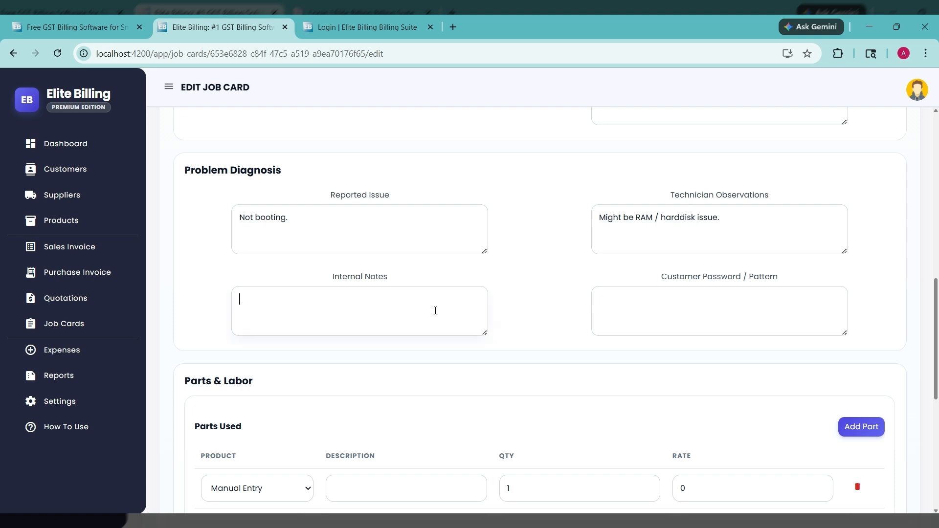
pyautogui.write('RAM failure. Need to change RAM.')
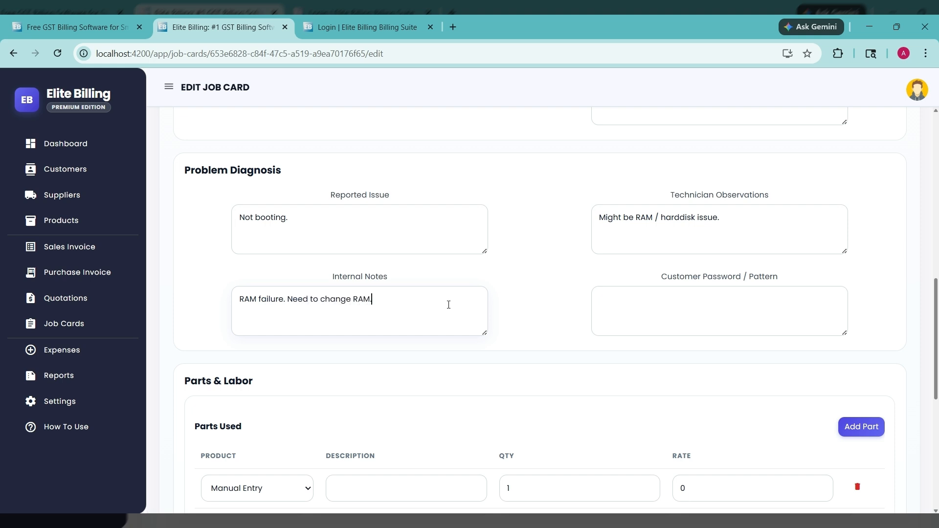
# Step: Describe the manual-entry part under Parts Used as "8GB RAM DDR4"
pyautogui.scroll(-7, 523, 328)
pyautogui.scroll(5, 542, 319)
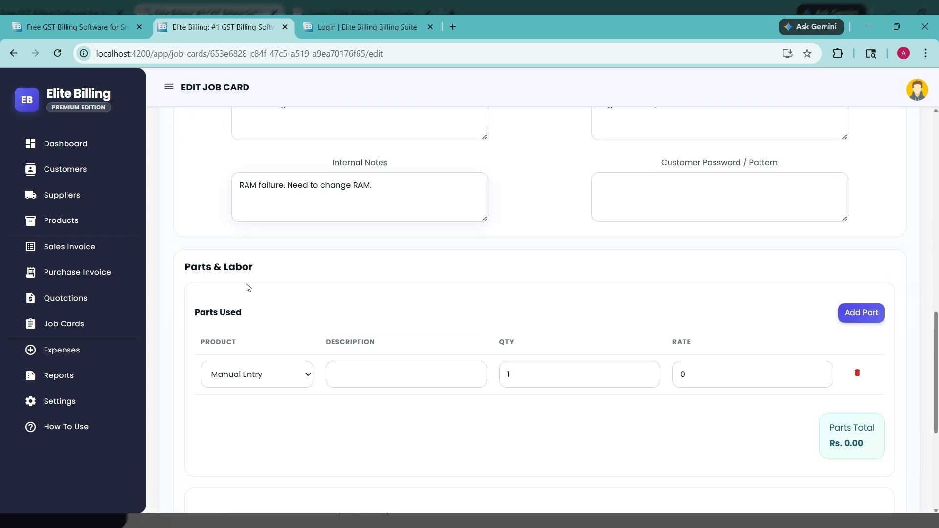
pyautogui.click(368, 375)
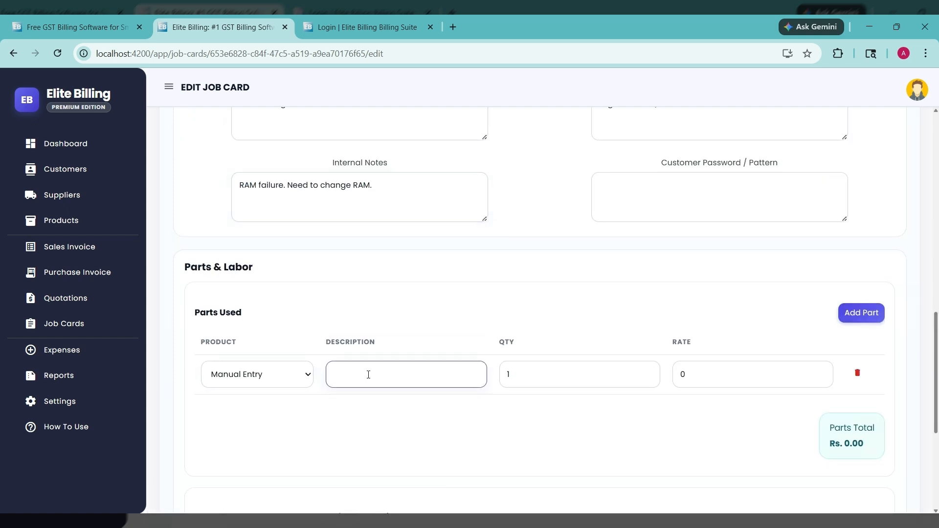
pyautogui.write('8GB RAM DDR$')
pyautogui.press('BackSpace')
pyautogui.write('4')
# Step: Set the RAM part's rate to 3000
pyautogui.click(522, 457)
pyautogui.moveTo(702, 377); pyautogui.dragTo(674, 377)
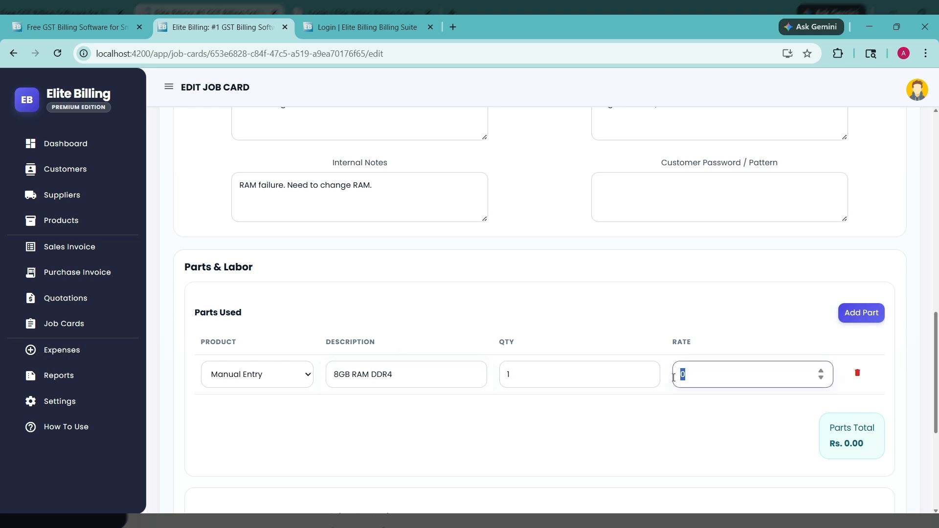
pyautogui.write('3000')
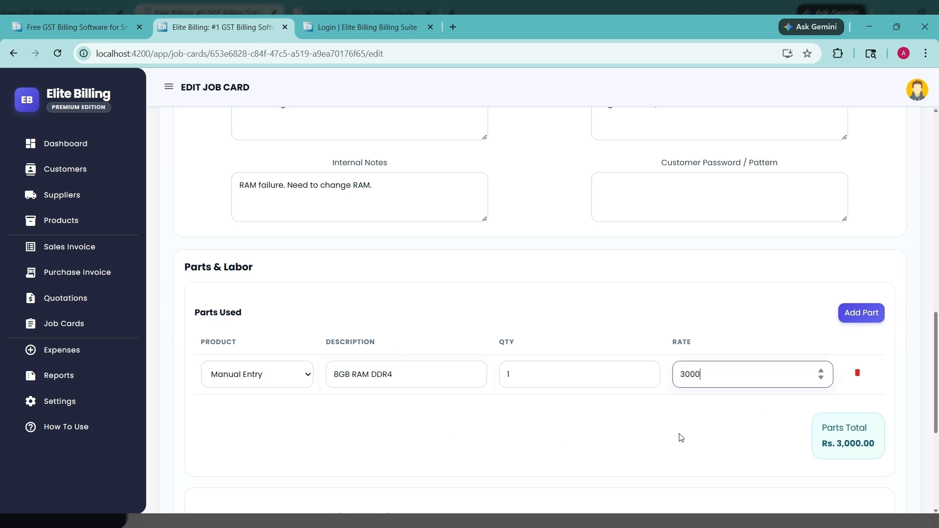
pyautogui.click(679, 434)
# Step: Apply the CGST/SGST tax setting with 8% CGST and 8% SGST, and save the updated job card
pyautogui.scroll(-5, 669, 382)
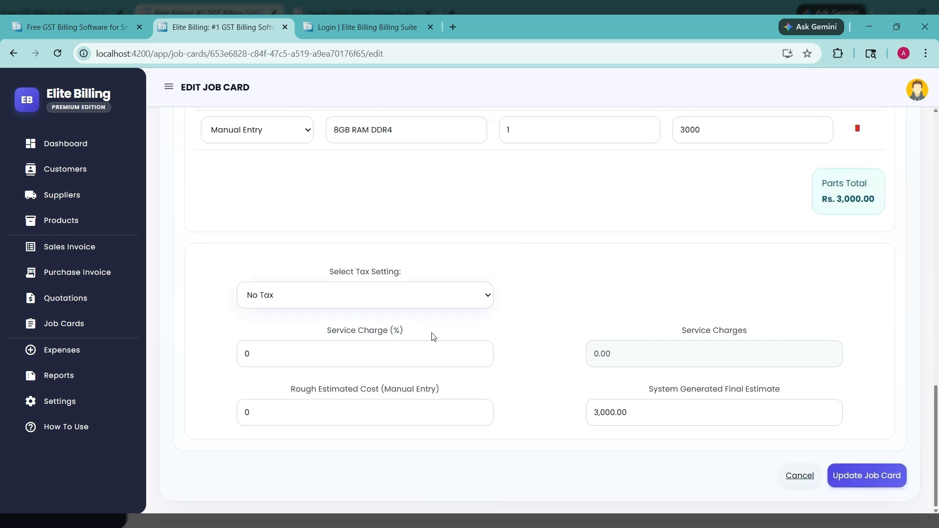
pyautogui.press('Down')
pyautogui.scroll(-2, 566, 345)
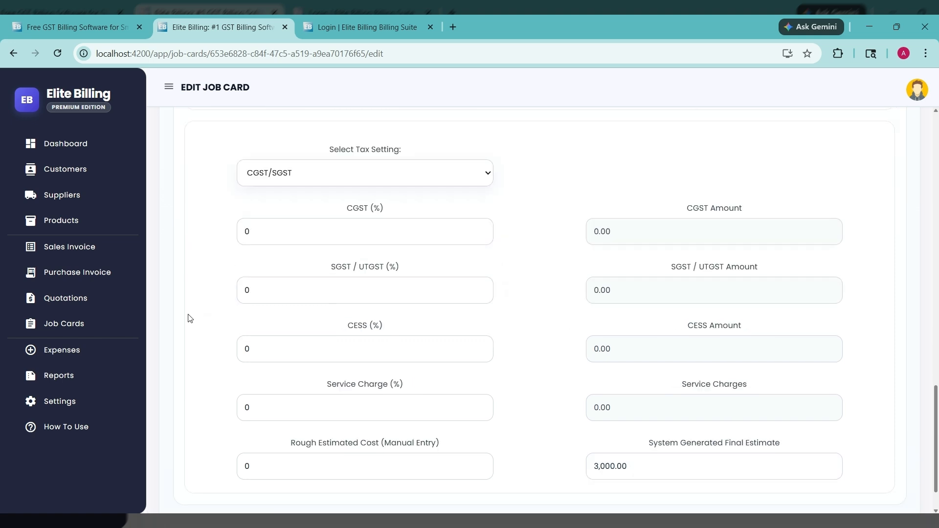
pyautogui.moveTo(255, 230); pyautogui.dragTo(228, 233)
pyautogui.write('8')
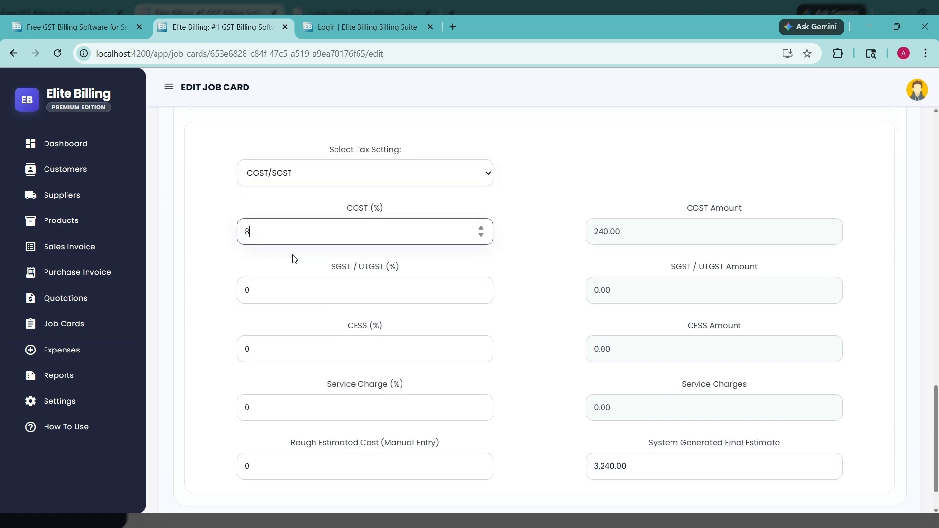
pyautogui.moveTo(256, 291); pyautogui.dragTo(240, 293)
pyautogui.write('8')
pyautogui.click(533, 321)
pyautogui.scroll(-2, 532, 320)
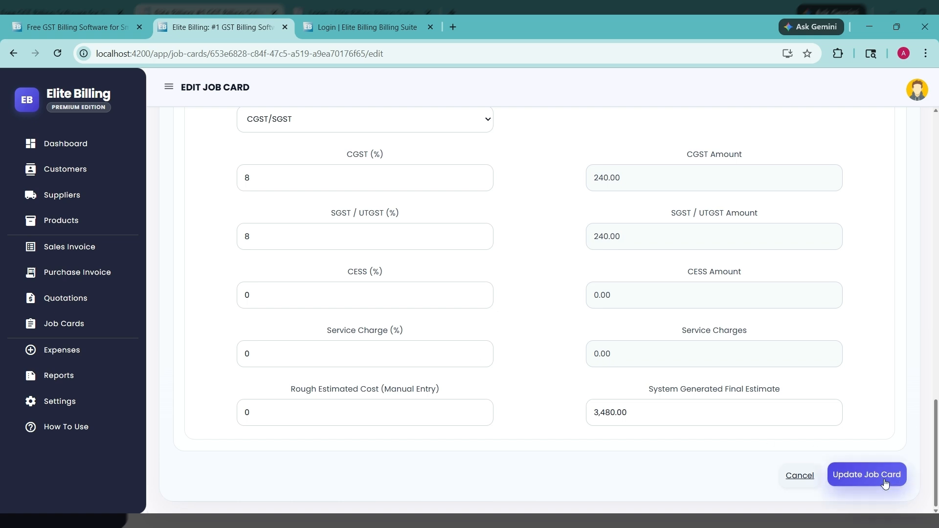
pyautogui.click(838, 473)
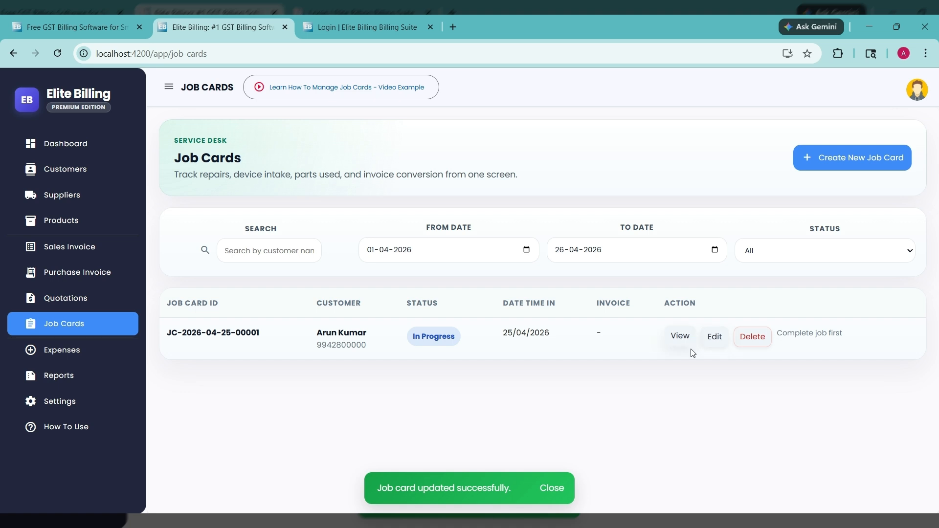
# Step: Reopen the job card for editing and append "Working fine after changing RAM. All good now." to the technician observations
pyautogui.click(714, 344)
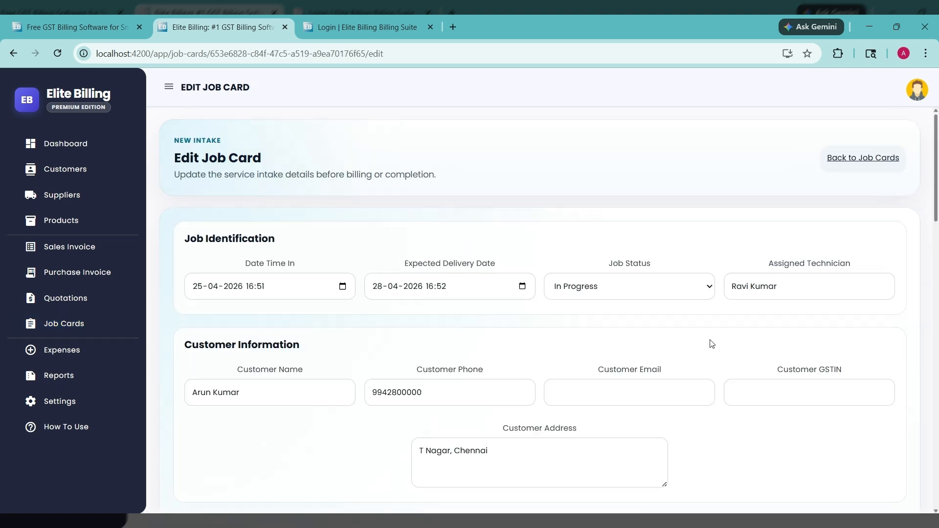
pyautogui.scroll(-4, 655, 292)
pyautogui.scroll(-5, 655, 298)
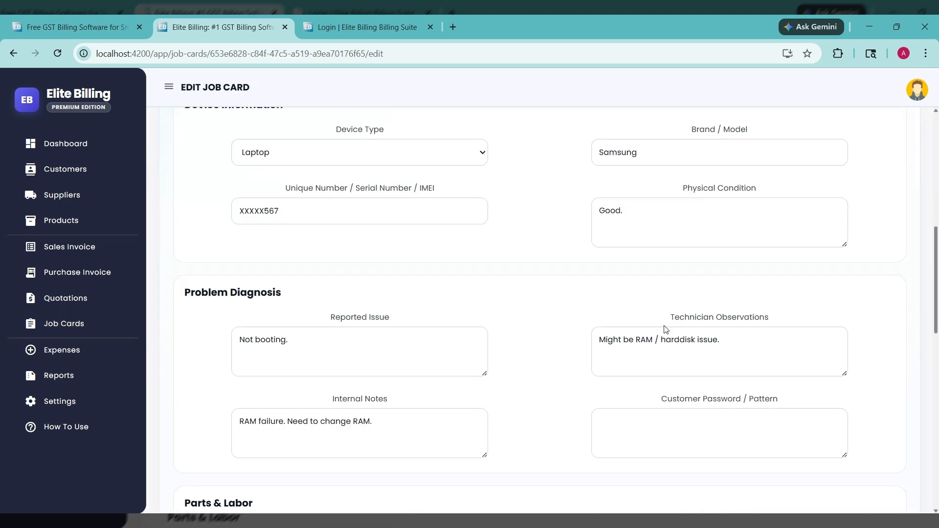
pyautogui.scroll(-3, 719, 313)
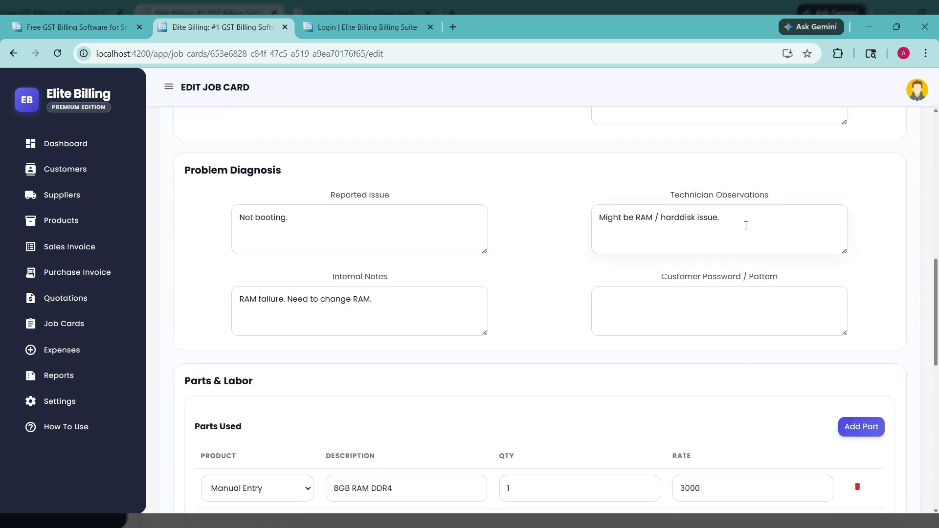
pyautogui.write('Working fine after changing RAM. All good now.')
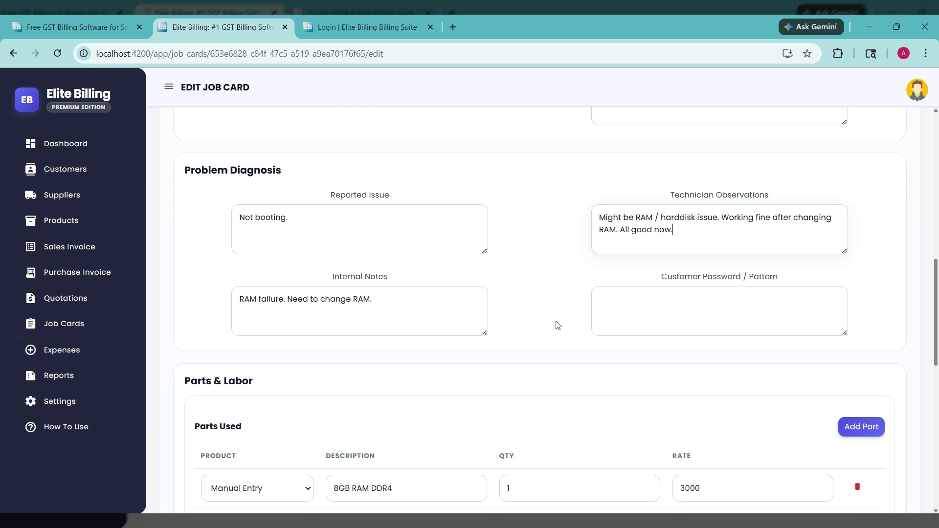
pyautogui.press('Tab')
# Step: Set the job status to Completed and save the updated job card
pyautogui.scroll(-3, 561, 306)
pyautogui.scroll(12, 561, 306)
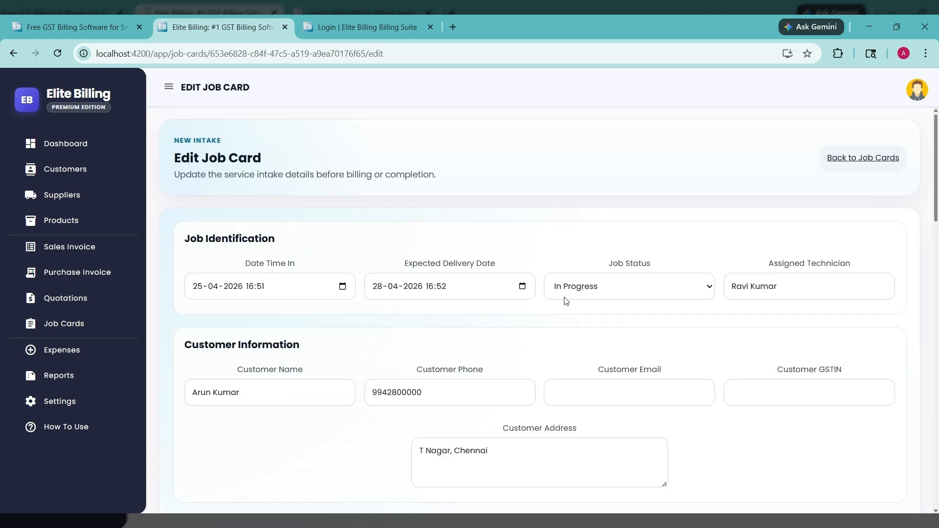
pyautogui.click(565, 297)
pyautogui.click(607, 364)
pyautogui.scroll(-20, 587, 352)
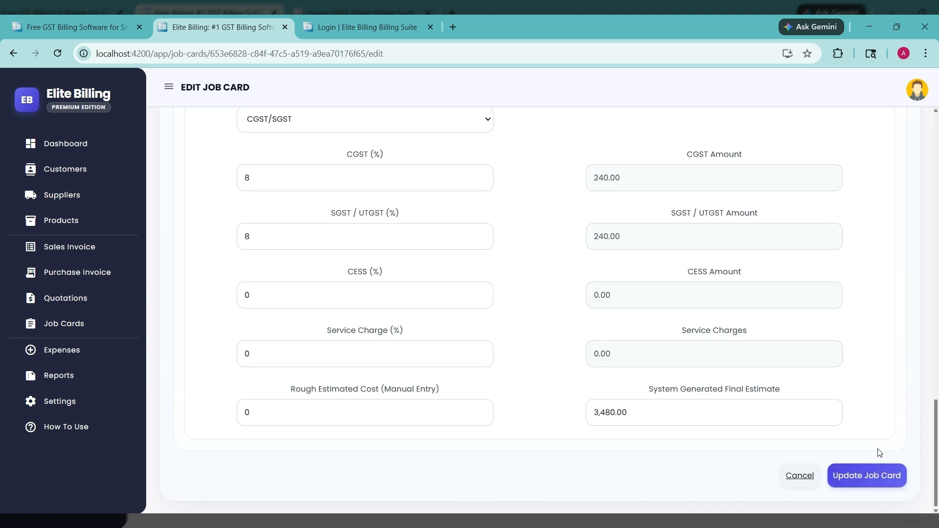
pyautogui.click(861, 472)
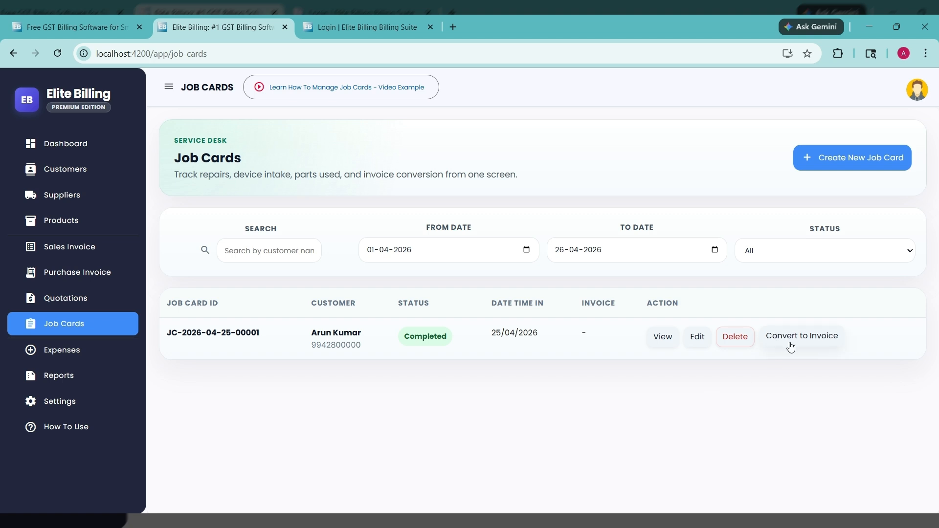
# Step: Edit the completed job card again and add a second manual-entry part described as "Labour Charge"
pyautogui.click(697, 340)
pyautogui.scroll(-13, 585, 342)
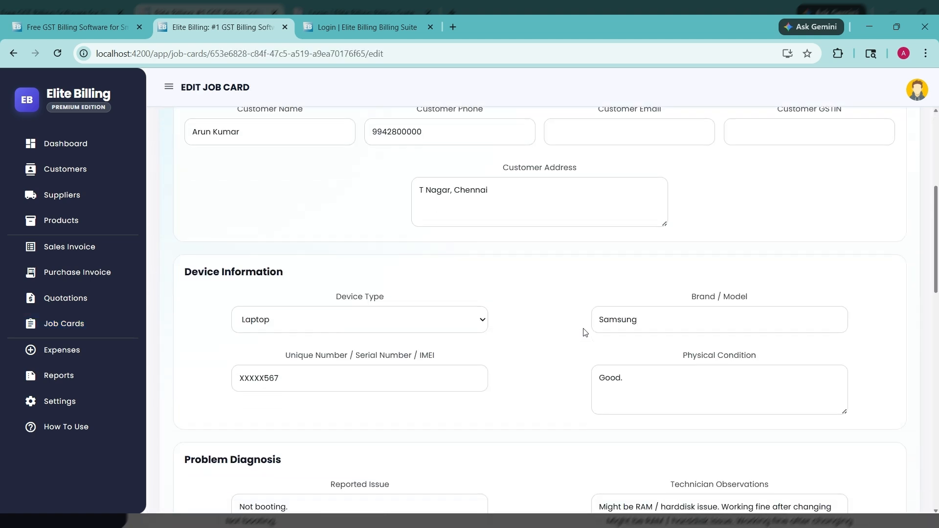
pyautogui.scroll(-3, 586, 320)
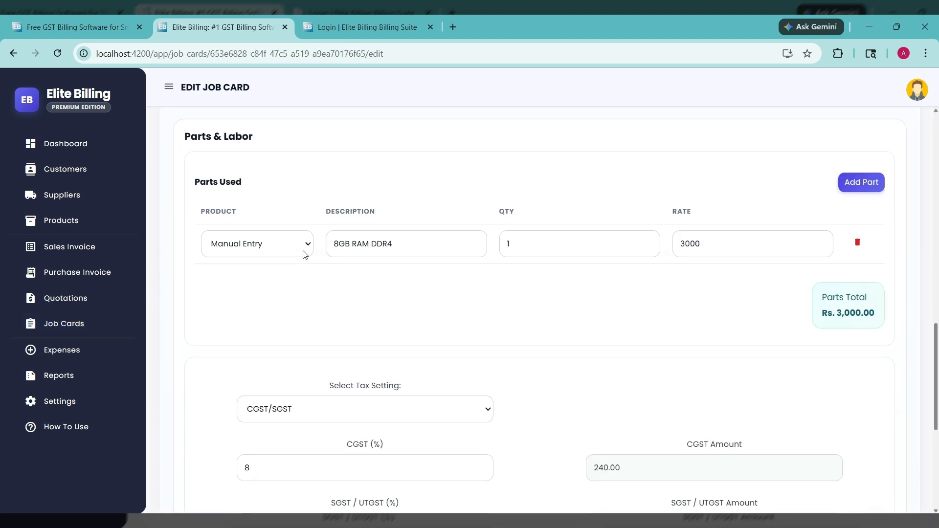
pyautogui.click(862, 188)
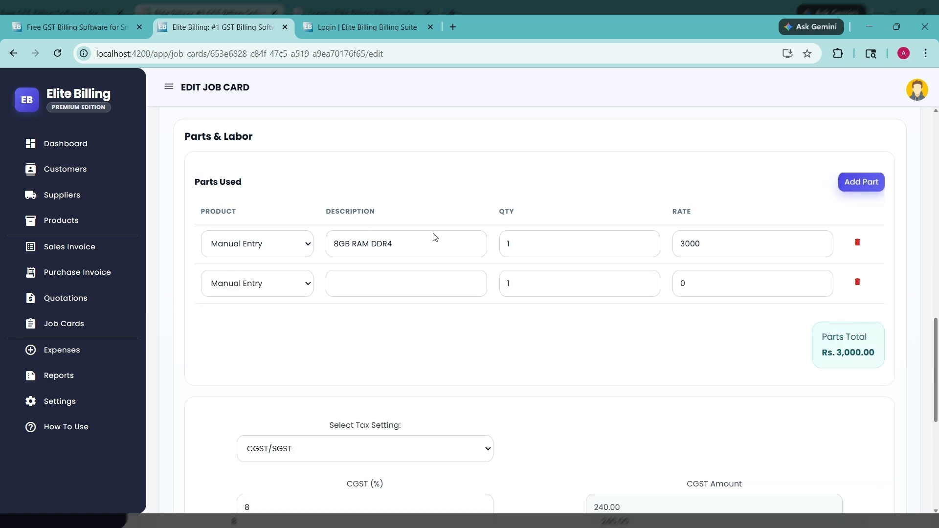
pyautogui.click(380, 284)
pyautogui.write('La')
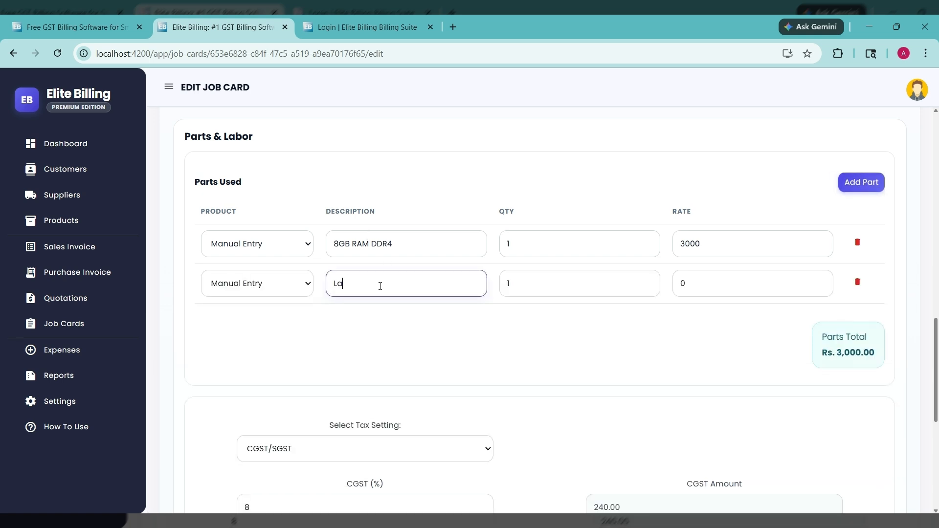
pyautogui.write('bour Chanre')
pyautogui.write('rge')
# Step: Set the labour charge's rate to 500 and save the job card
pyautogui.click(705, 284)
pyautogui.write('500')
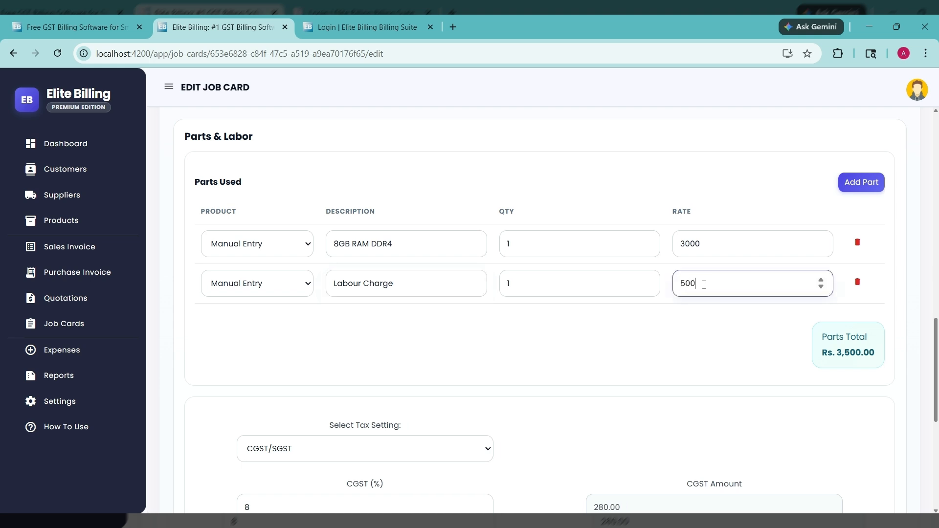
pyautogui.click(624, 314)
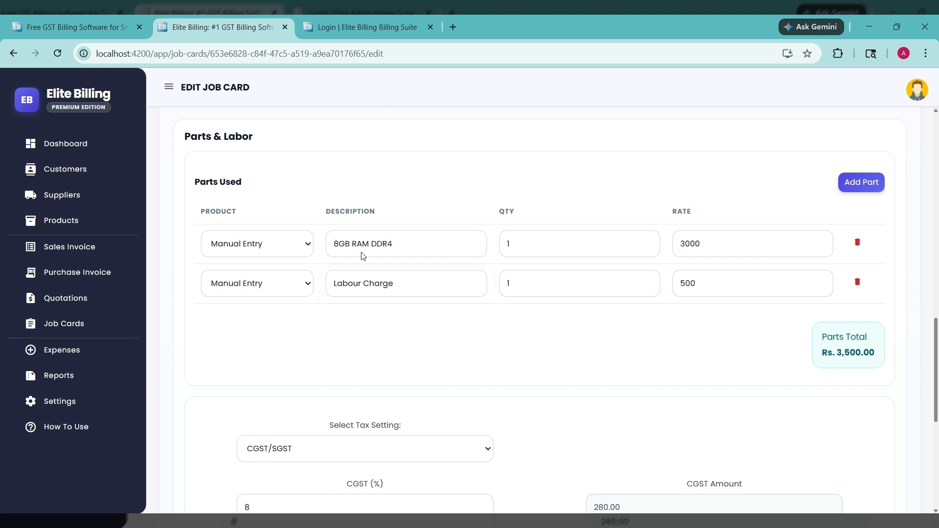
pyautogui.scroll(-7, 712, 340)
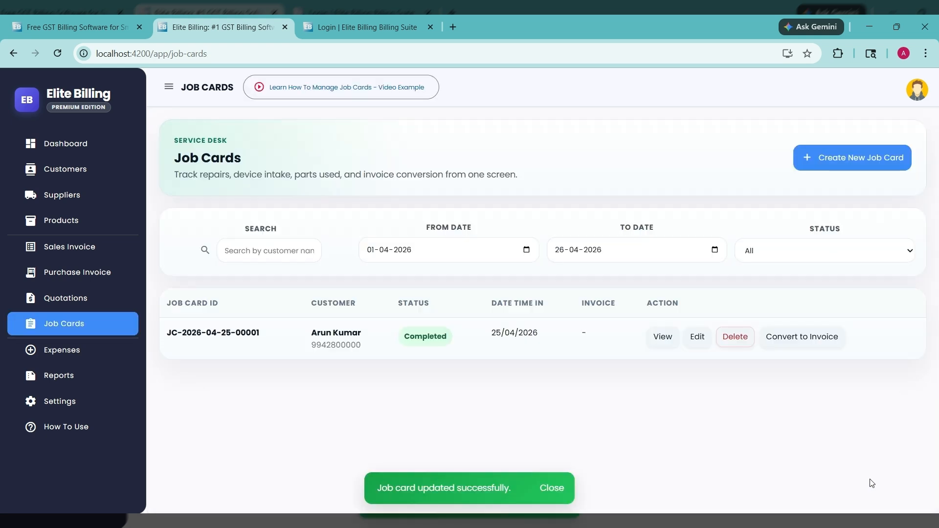
# Step: Convert the completed job card to an invoice and find its bill number among the sales invoices
pyautogui.click(799, 341)
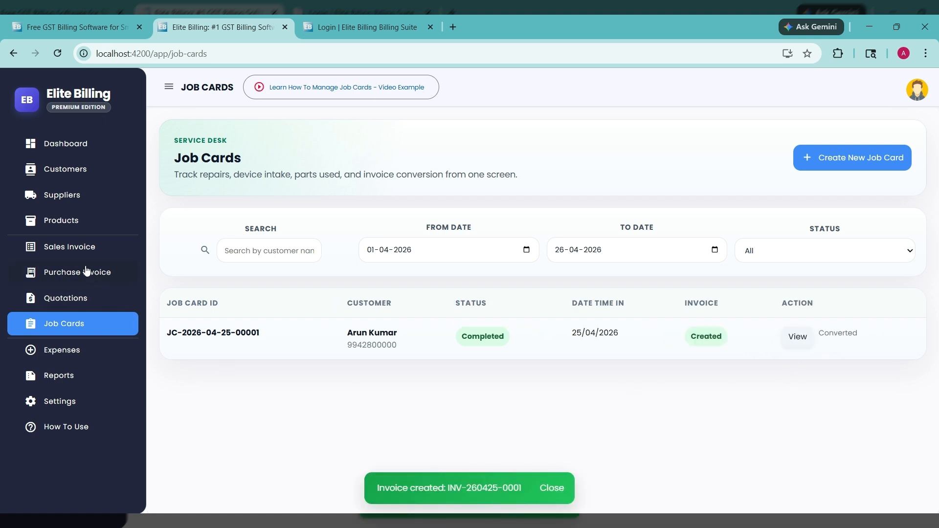
pyautogui.click(96, 250)
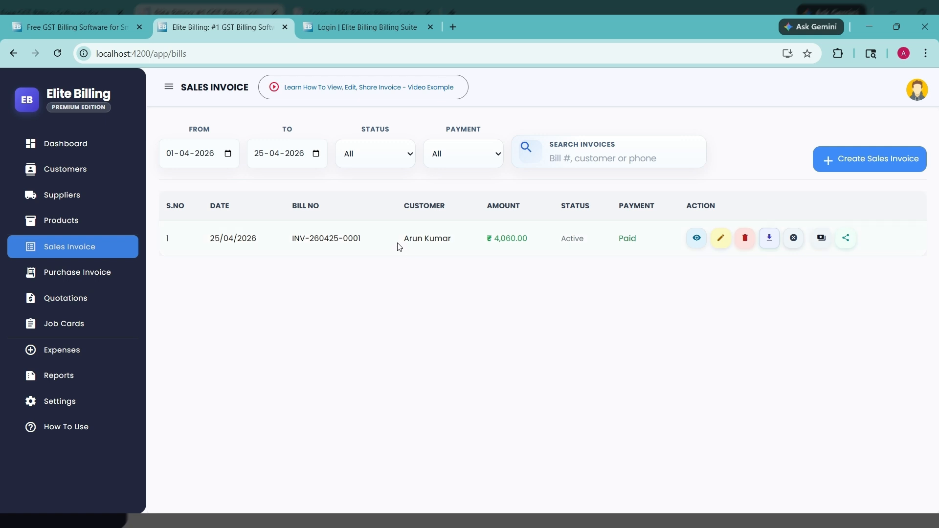
pyautogui.moveTo(285, 244); pyautogui.dragTo(361, 243)
pyautogui.click(377, 255)
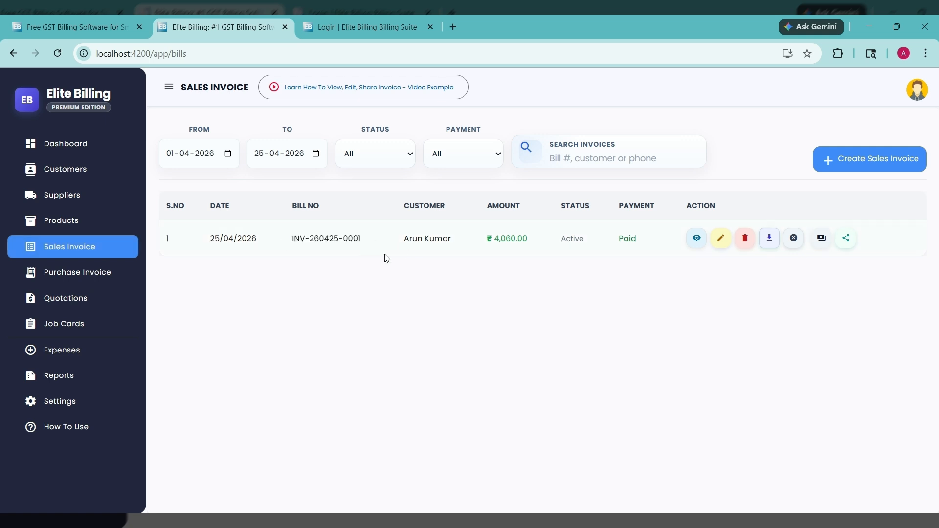
# Step: View the converted invoice's details and examine its customer information and billed items
pyautogui.click(697, 239)
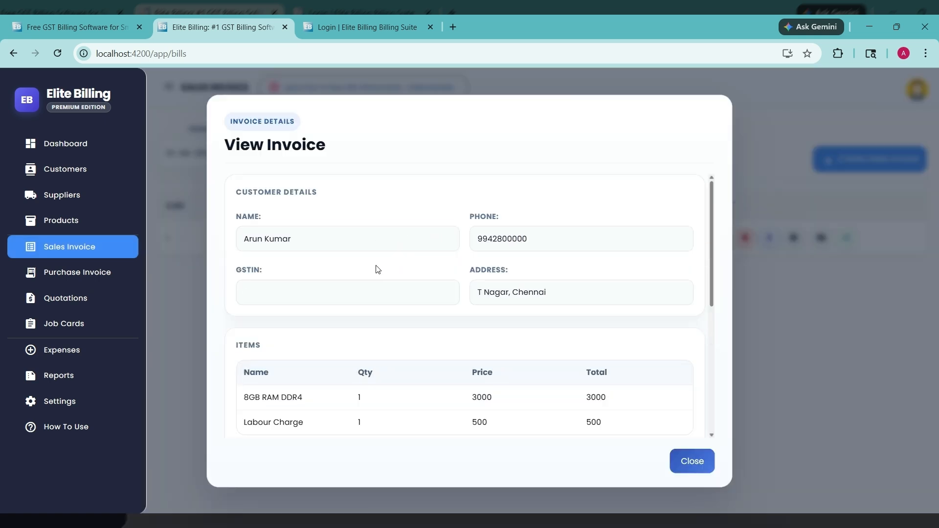
pyautogui.scroll(-3, 520, 293)
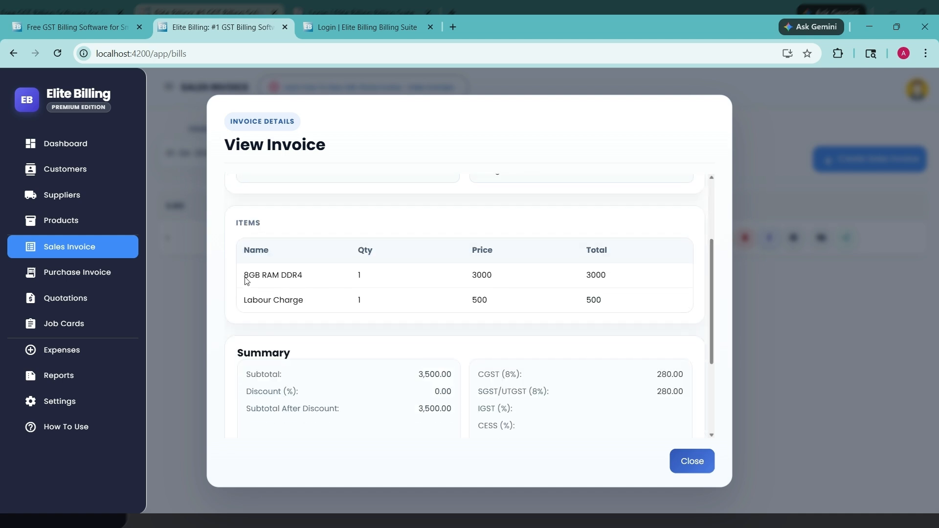
pyautogui.moveTo(245, 279); pyautogui.dragTo(263, 304)
pyautogui.click(280, 306)
pyautogui.click(517, 320)
pyautogui.scroll(-2, 521, 321)
pyautogui.scroll(-1, 521, 320)
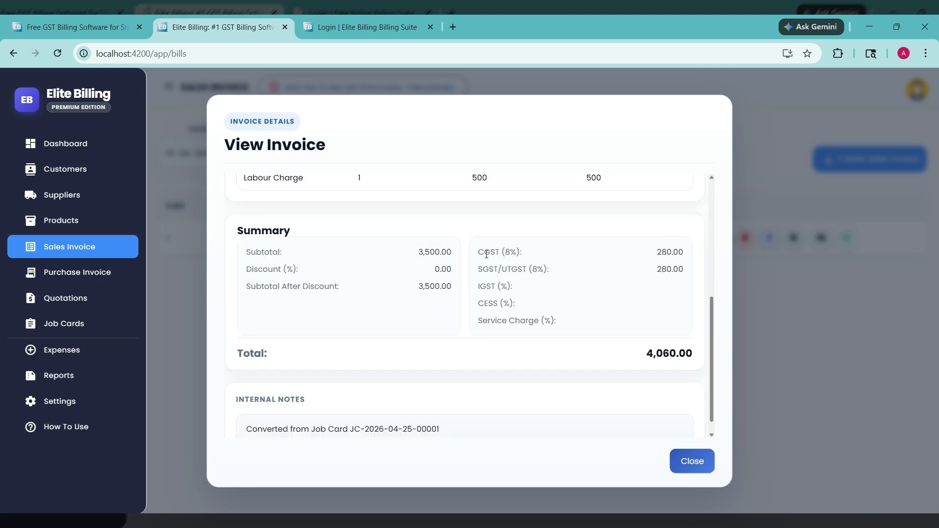
# Step: Check the invoice's CGST and SGST amounts and internal notes, and close the invoice details
pyautogui.moveTo(476, 254); pyautogui.dragTo(702, 262)
pyautogui.click(494, 280)
pyautogui.moveTo(473, 276); pyautogui.dragTo(682, 271)
pyautogui.click(471, 296)
pyautogui.scroll(-1, 601, 352)
pyautogui.moveTo(249, 416); pyautogui.dragTo(452, 411)
pyautogui.click(452, 412)
pyautogui.click(697, 463)
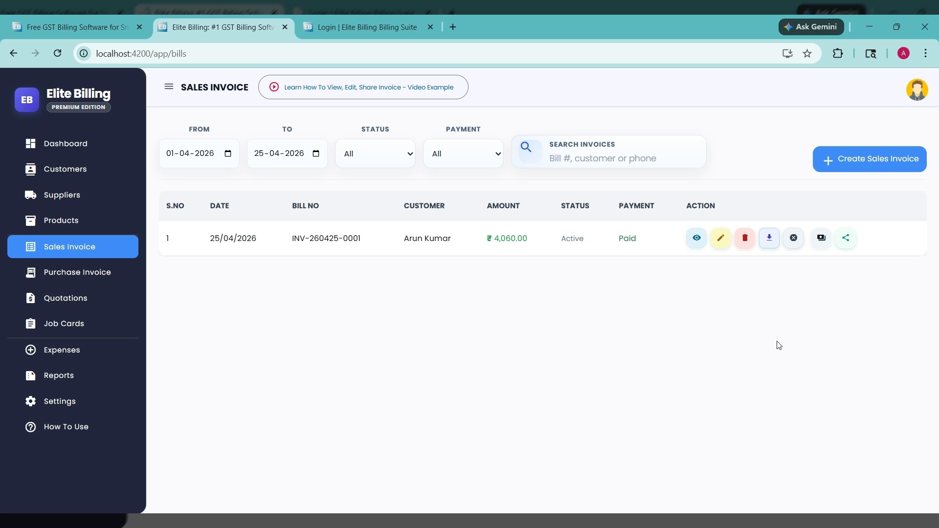
# Step: Show the PDF download formats offered for the invoice and dismiss them without downloading
pyautogui.click(770, 242)
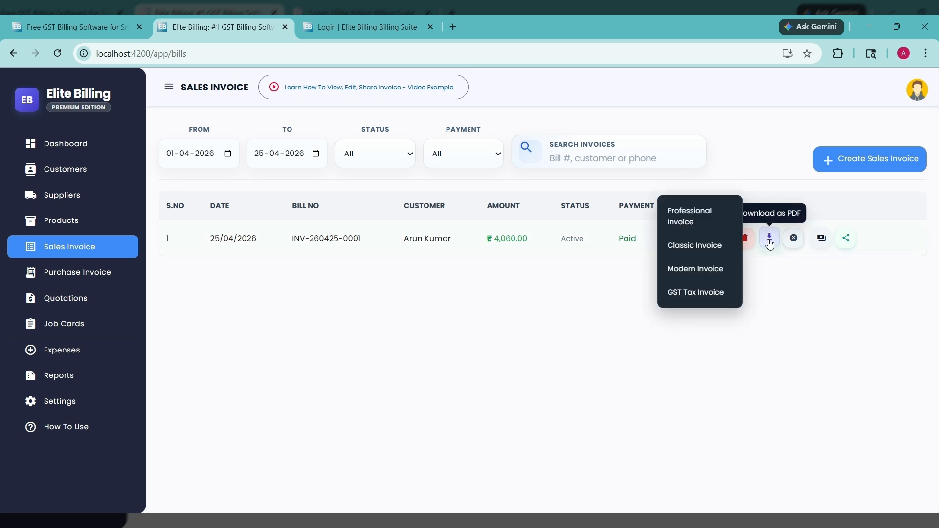
pyautogui.click(830, 303)
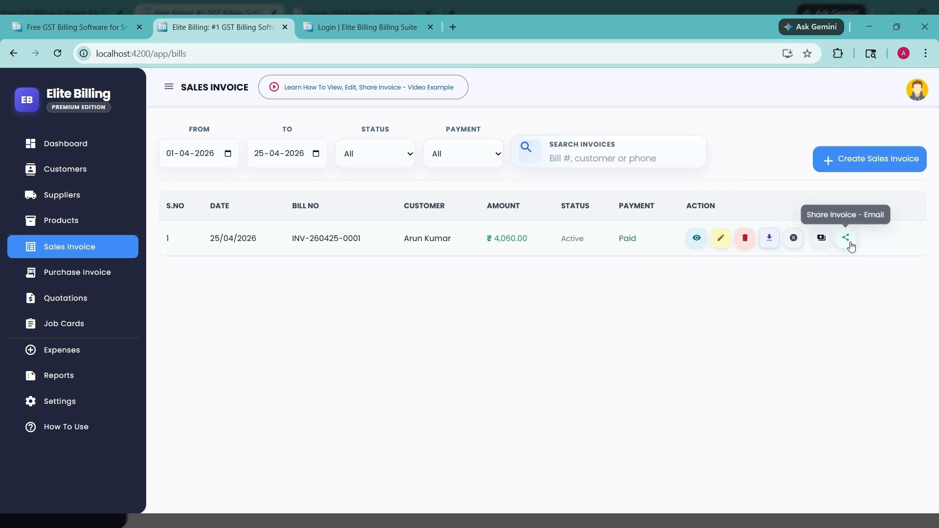